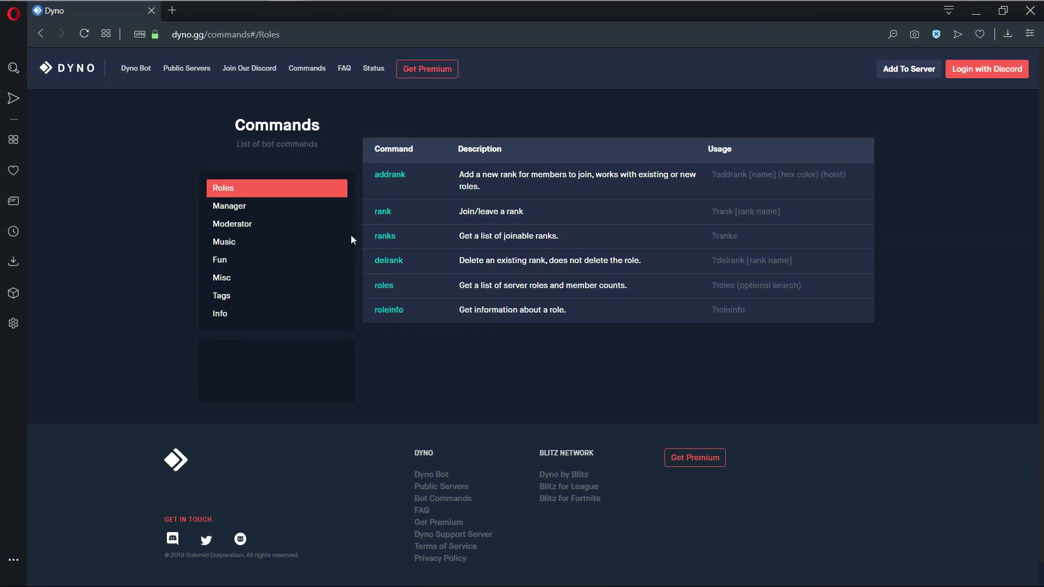
- Show the Moderator category of Dyno's commands on dyno.gg/commands
{"action": "left_click", "coordinate": [326, 224]}
{"action": "scroll", "coordinate": [334, 227], "scroll_direction": "down", "scroll_amount": 2}
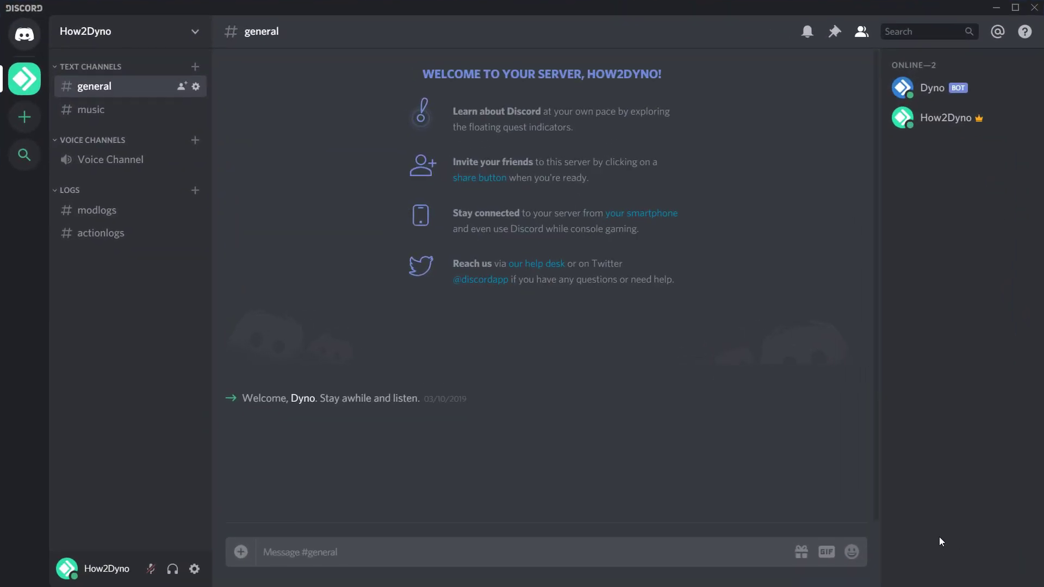
- Turn on Manage Server for the Example Admin role under Server Settings > Roles and save
{"action": "left_click", "coordinate": [193, 35]}
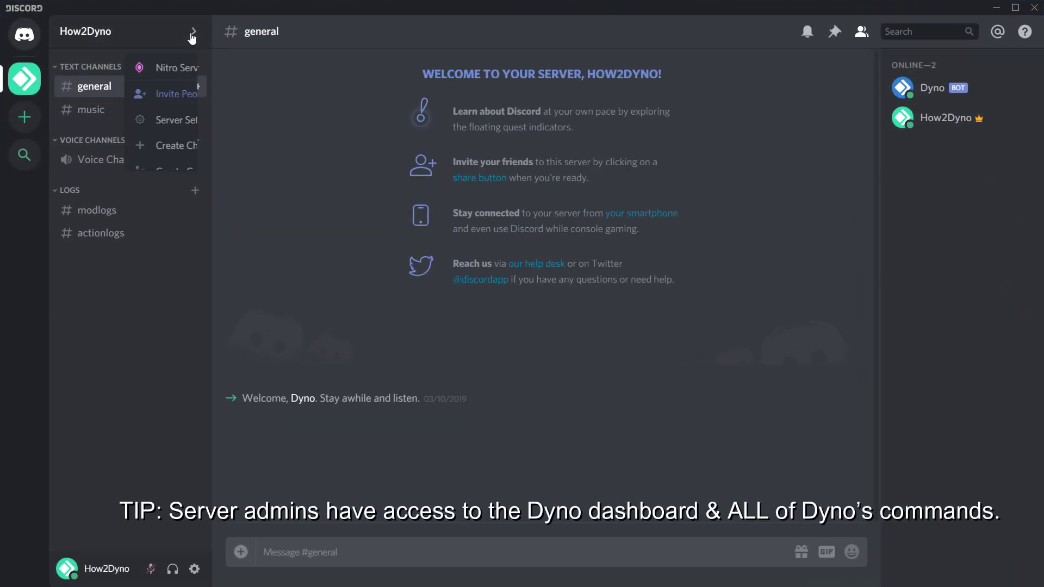
{"action": "left_click", "coordinate": [166, 116]}
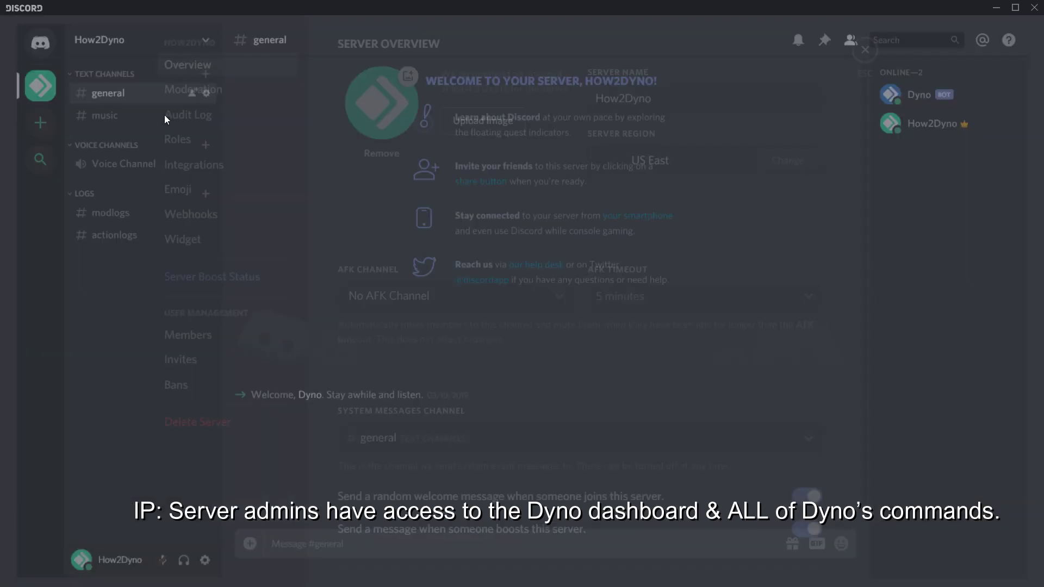
{"action": "left_click", "coordinate": [196, 151]}
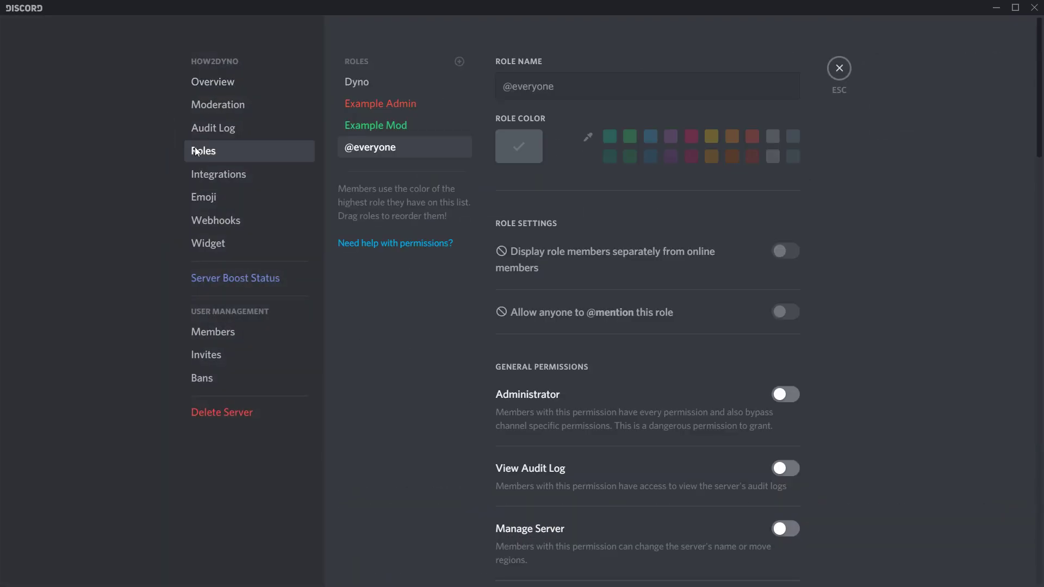
{"action": "left_click", "coordinate": [359, 104]}
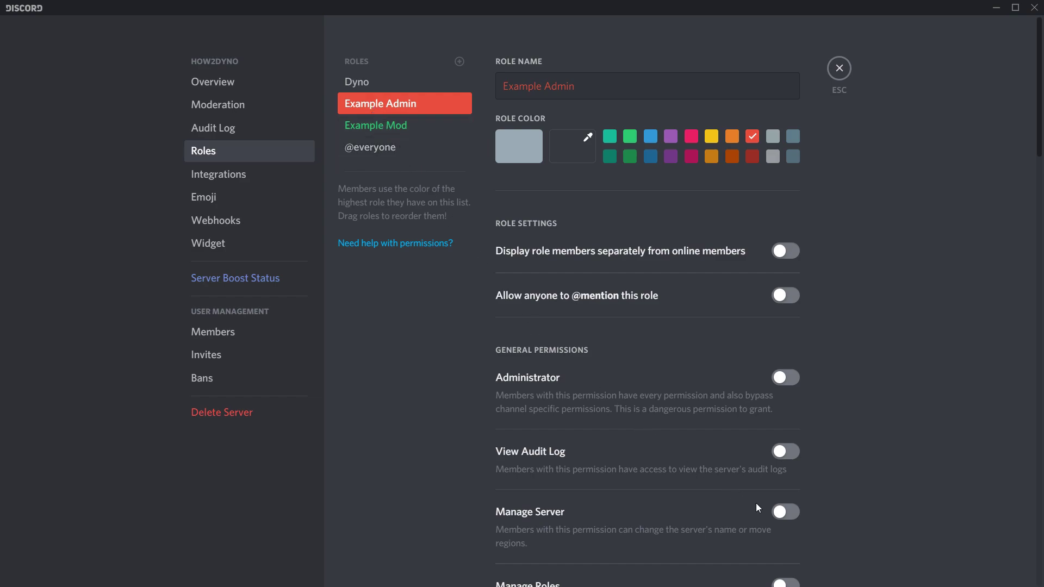
{"action": "left_click", "coordinate": [795, 520]}
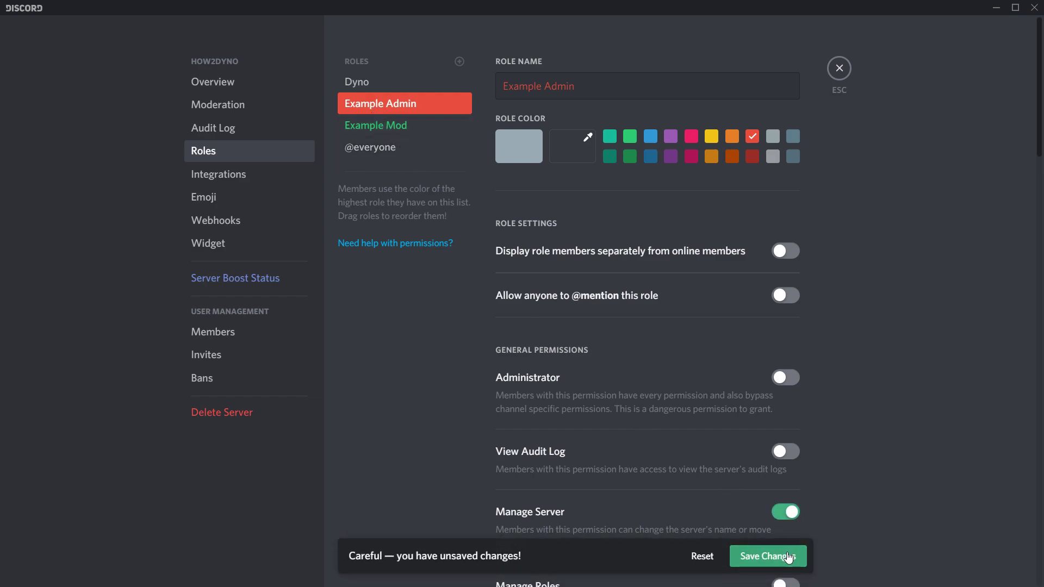
{"action": "left_click", "coordinate": [767, 556]}
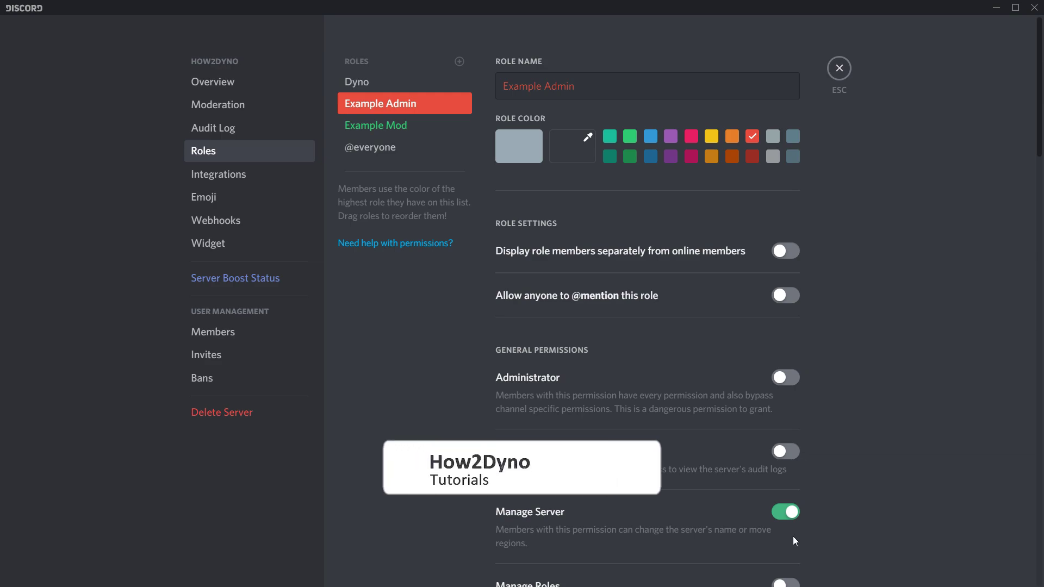
{"action": "left_click", "coordinate": [840, 74]}
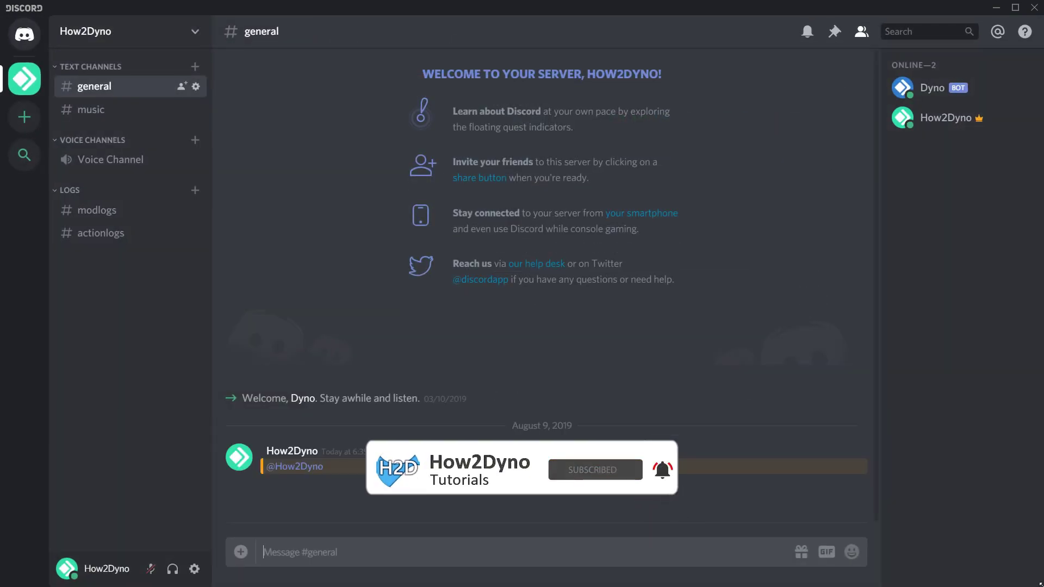
{"action": "type", "text": "?addmod @"}
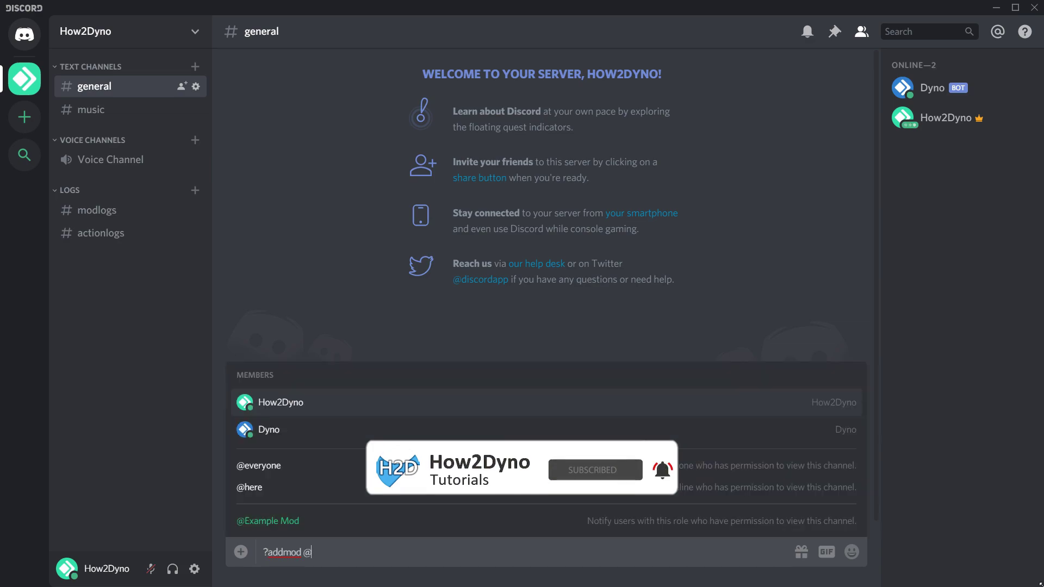
{"action": "key", "text": "Return"}
{"action": "key", "text": "Return"}
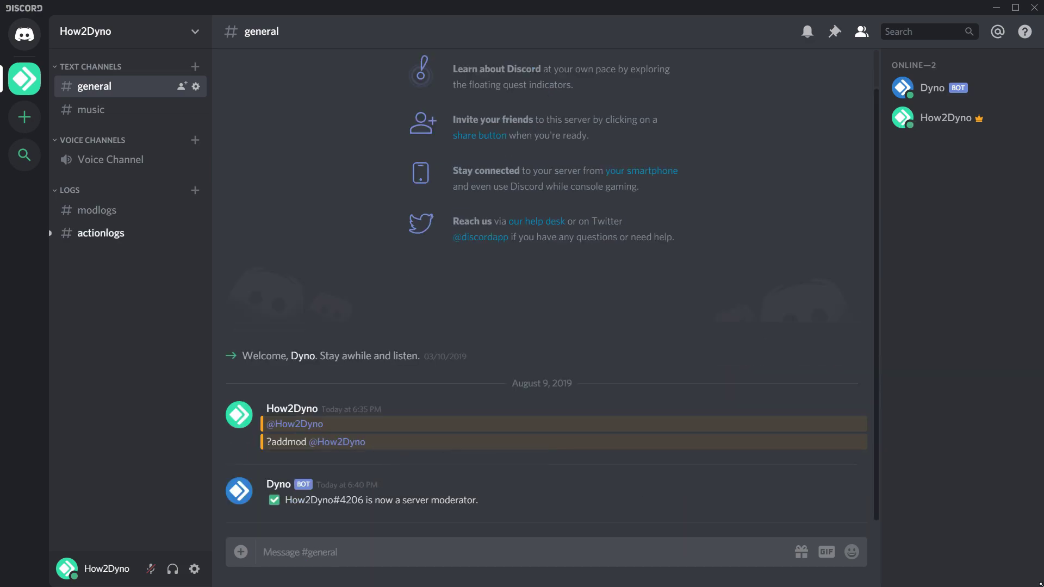
{"action": "type", "text": "?addmod @"}
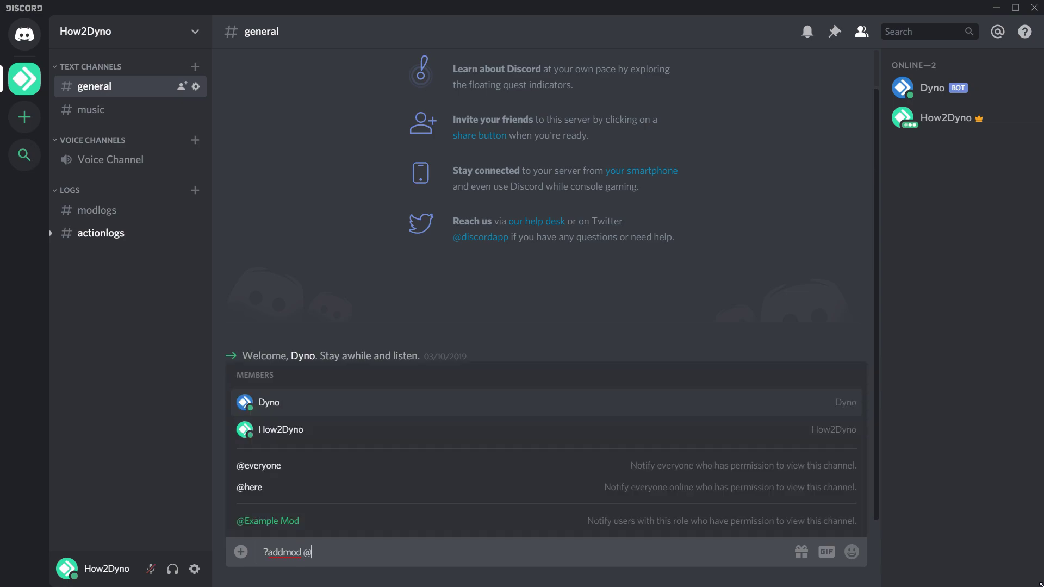
{"action": "key", "text": "Down"}
{"action": "key", "text": "Down"}
{"action": "key", "text": "Down"}
{"action": "key", "text": "Down"}
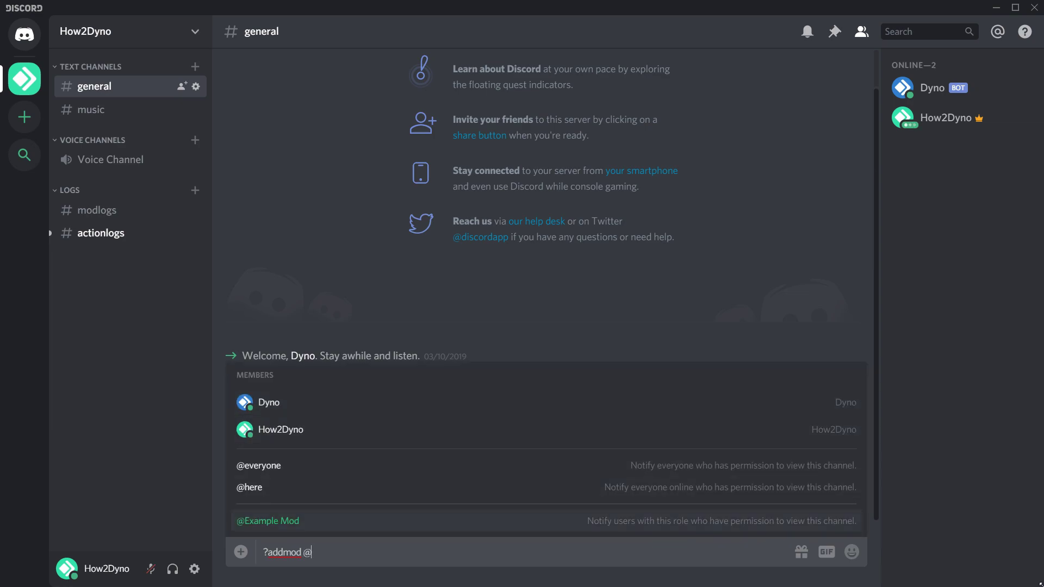
{"action": "key", "text": "Return"}
{"action": "key", "text": "Return"}
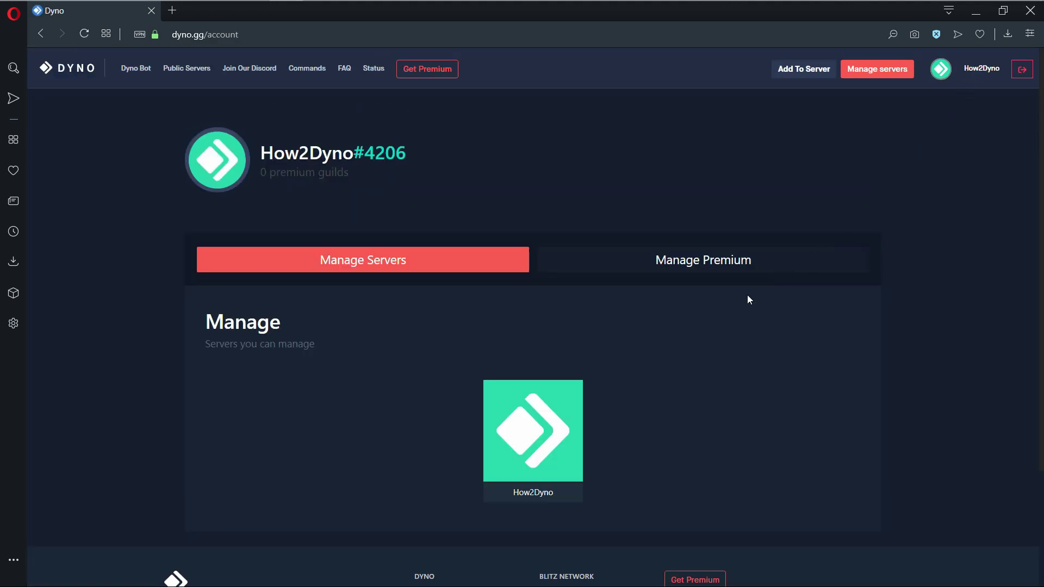
- Pick Example Mod under Moderator Roles in the How2Dyno server's Moderation module
{"action": "left_click", "coordinate": [565, 392]}
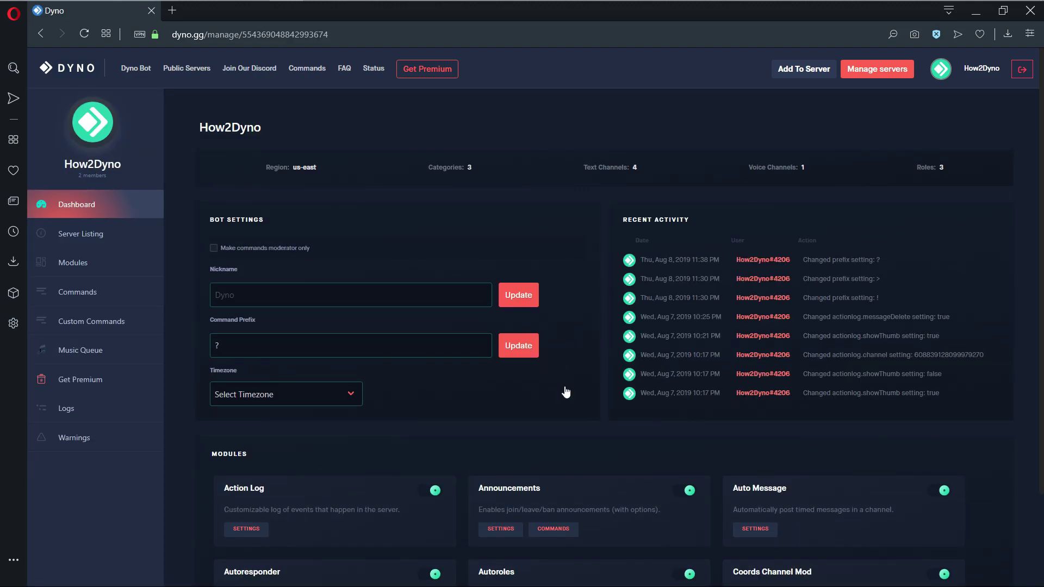
{"action": "left_click", "coordinate": [147, 270]}
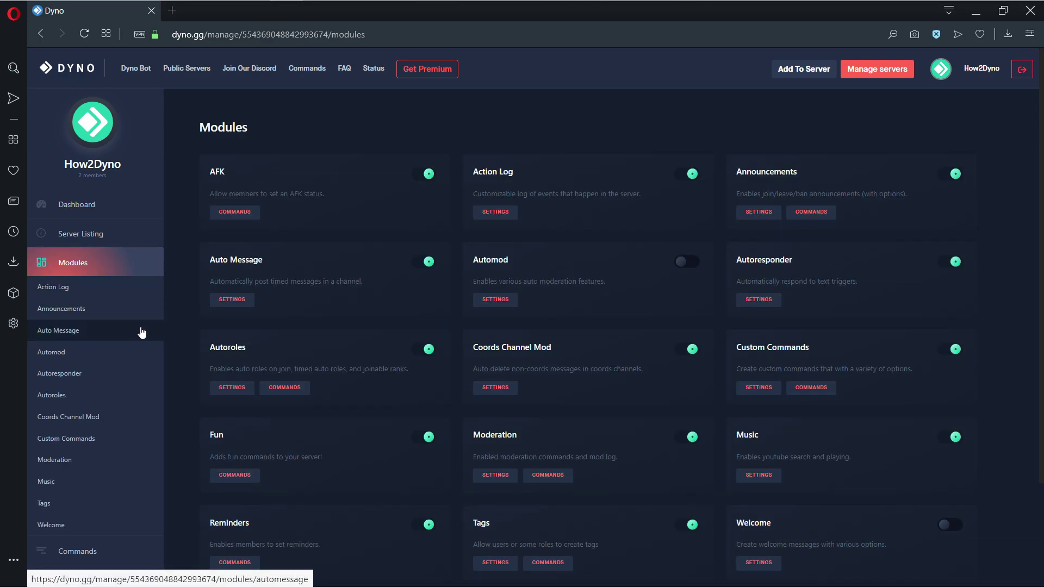
{"action": "left_click", "coordinate": [130, 459]}
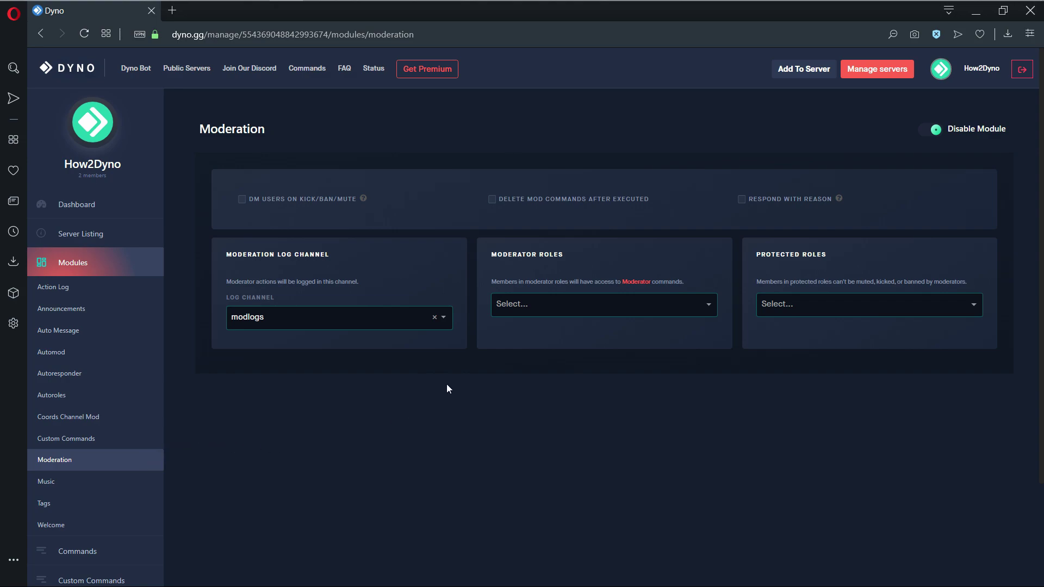
{"action": "left_click", "coordinate": [544, 309]}
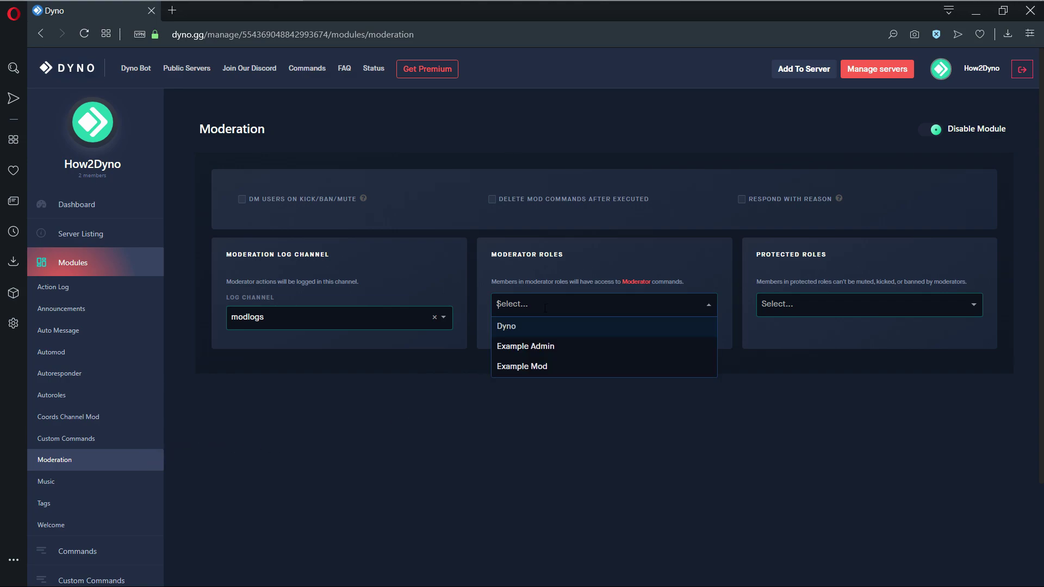
{"action": "left_click", "coordinate": [538, 366]}
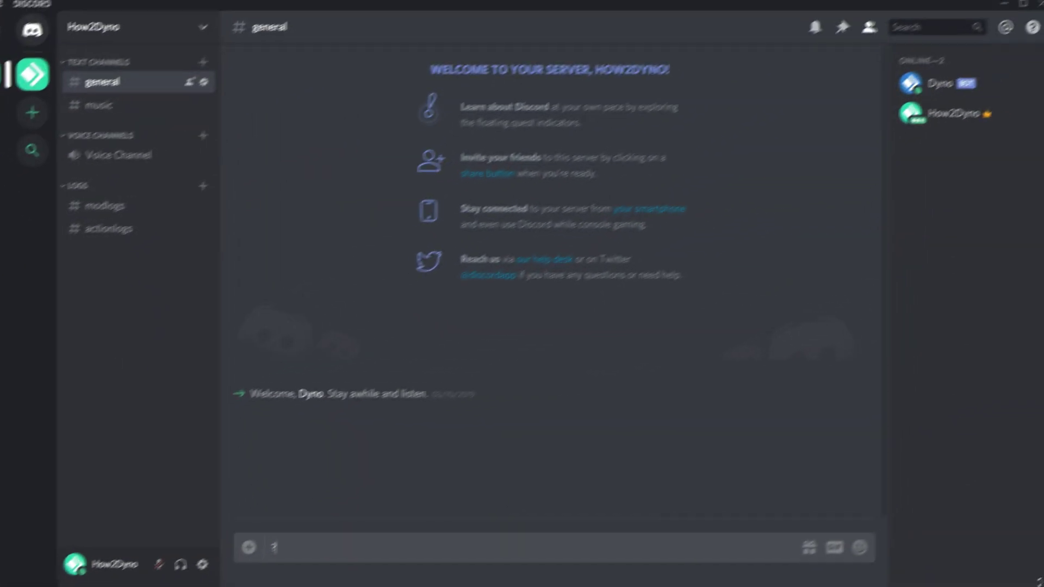
{"action": "type", "text": "delmod @"}
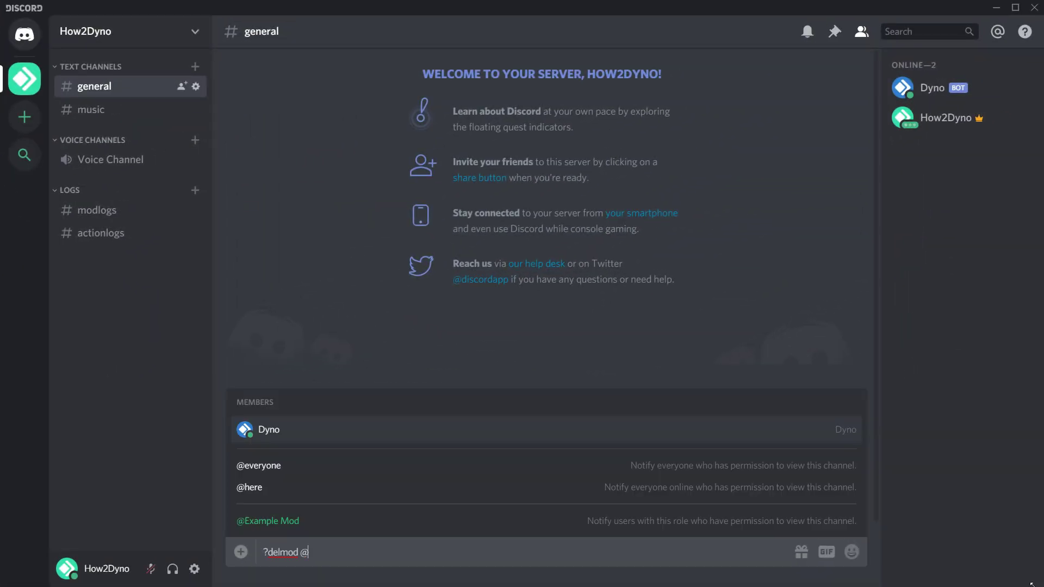
{"action": "key", "text": "Down"}
{"action": "key", "text": "Down"}
{"action": "key", "text": "Down"}
{"action": "key", "text": "Return"}
{"action": "key", "text": "Return"}
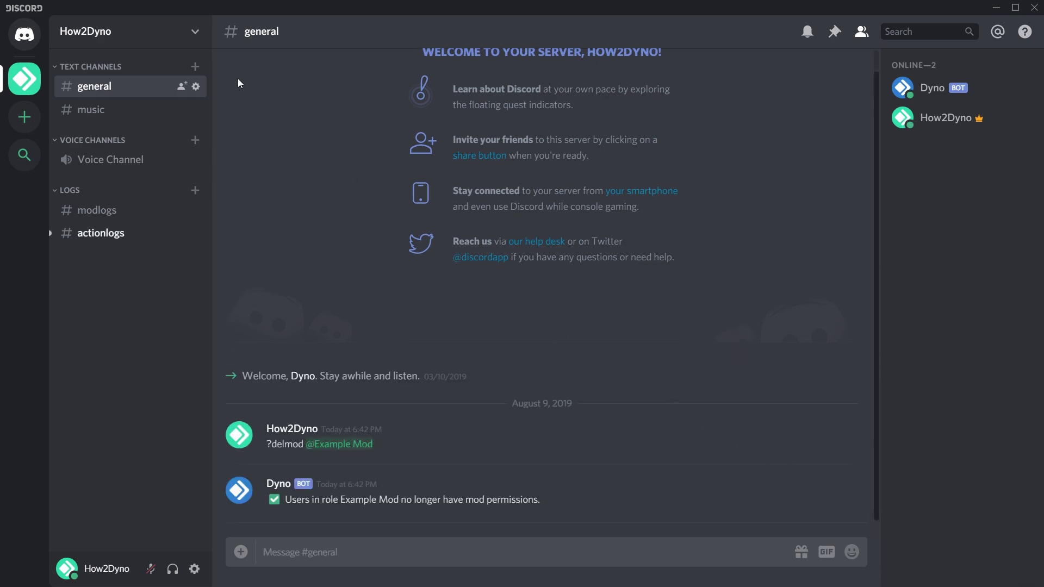
{"action": "left_click", "coordinate": [198, 39]}
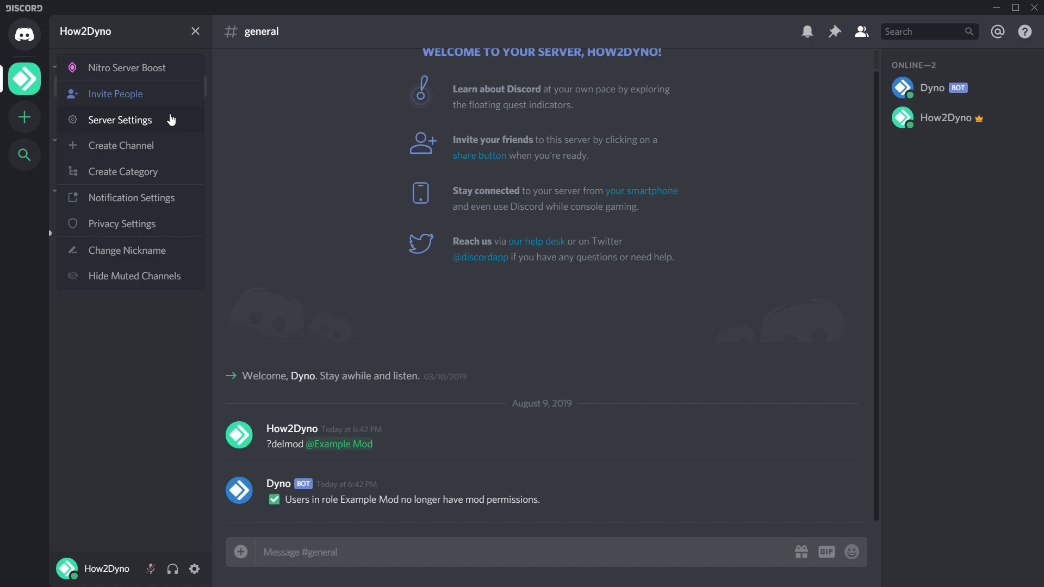
- Switch off Manage Server for the Example Admin role in Server Settings > Roles and save
{"action": "left_click", "coordinate": [170, 120]}
{"action": "left_click", "coordinate": [199, 149]}
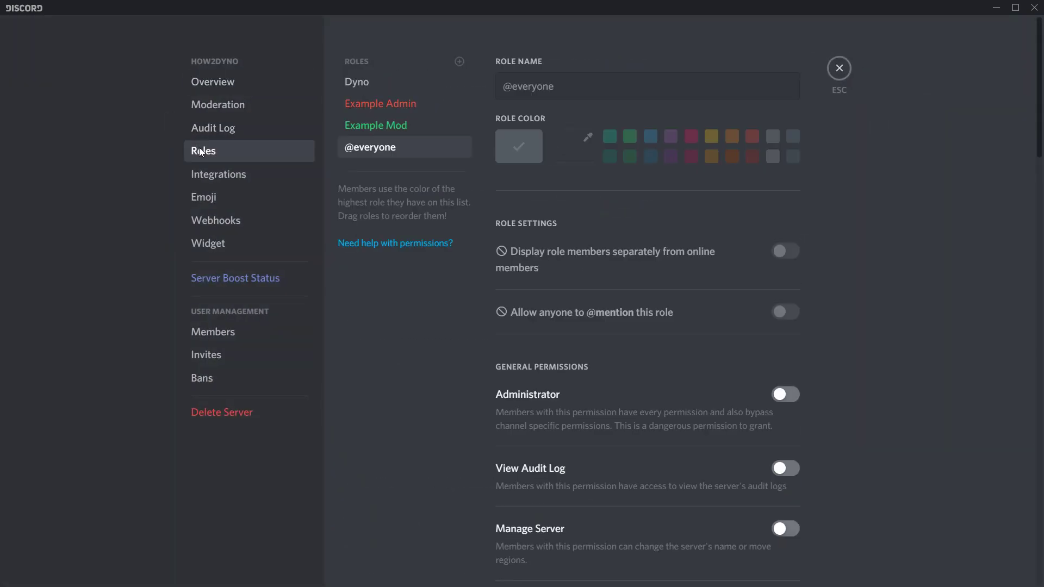
{"action": "left_click", "coordinate": [357, 108]}
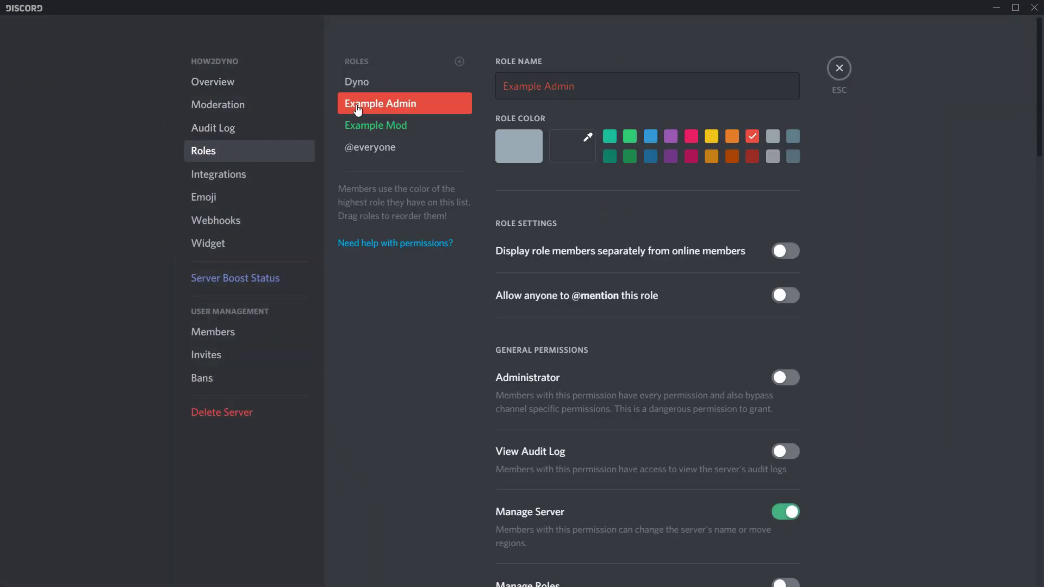
{"action": "left_click", "coordinate": [787, 512]}
{"action": "left_click", "coordinate": [777, 556]}
{"action": "left_click", "coordinate": [839, 77]}
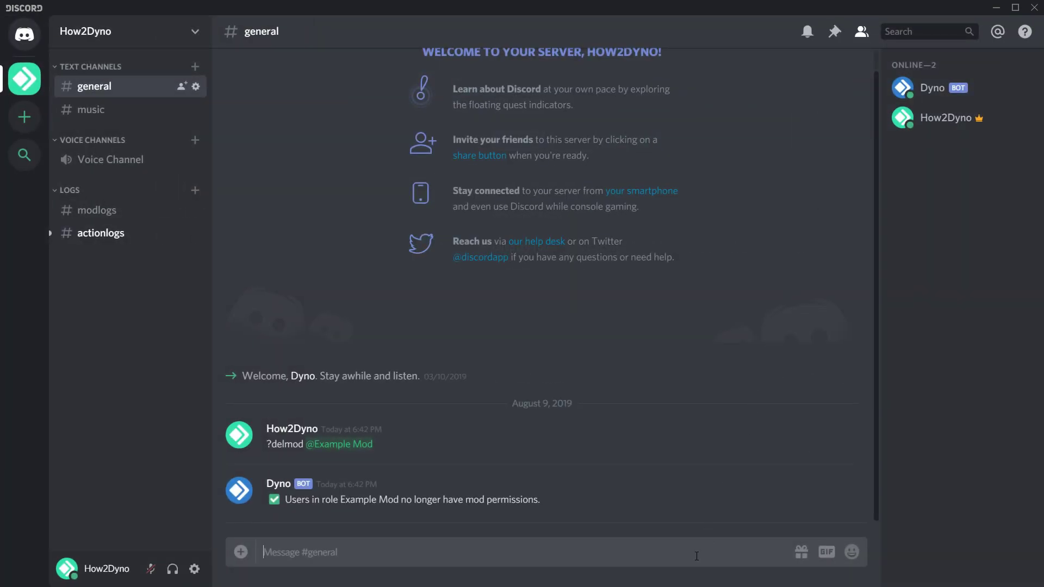
{"action": "type", "text": "?listmods"}
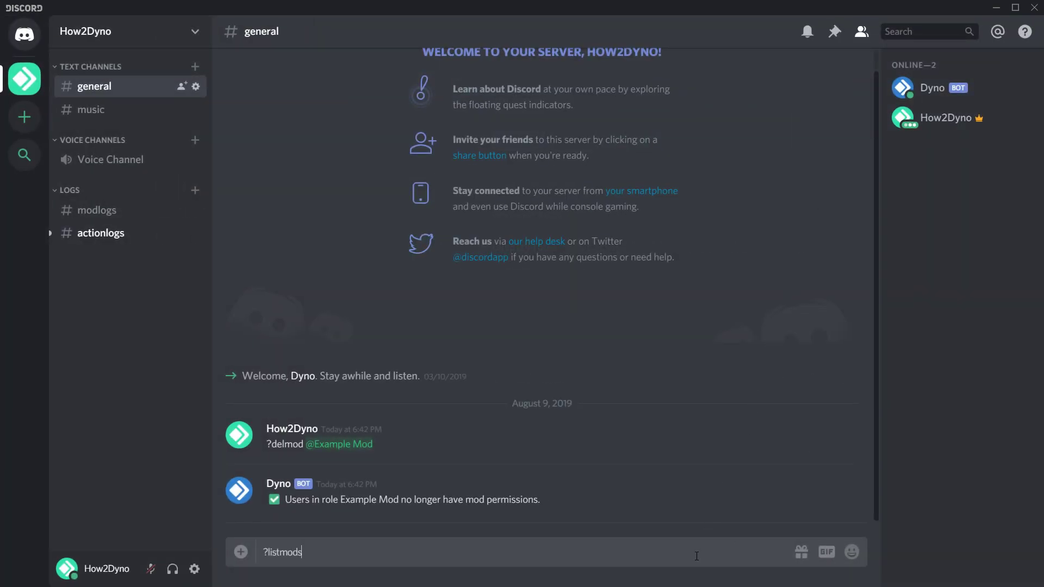
- Send '?listmods' in #general so Dyno lists the server's admins and moderators
{"action": "key", "text": "Return"}
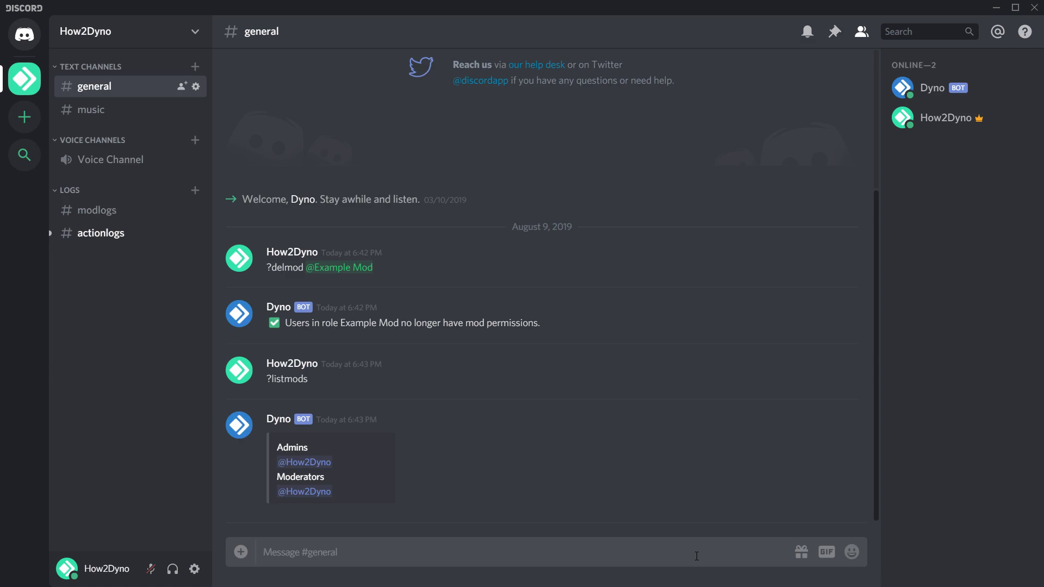